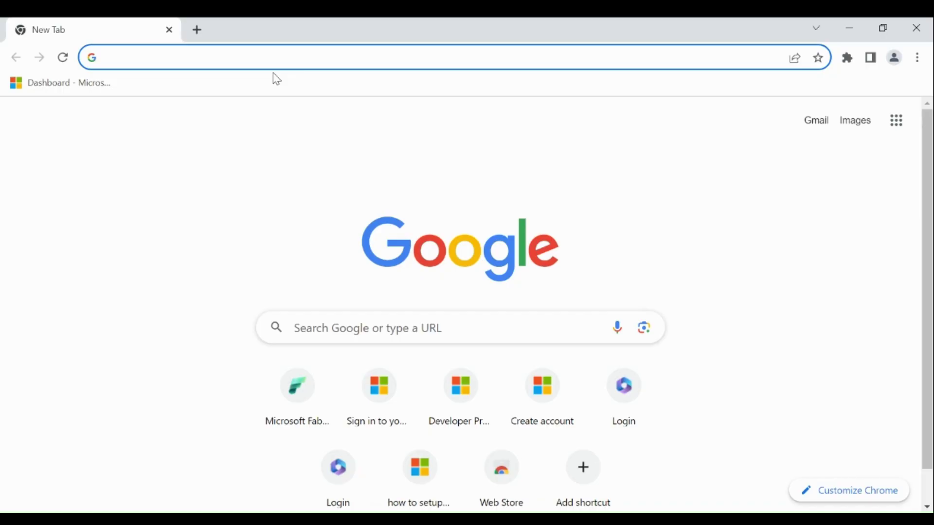
Load the Microsoft 365 Developer Program page from the aka.ms/GetM365Developer link.
type("https://aka.ms/GetM365Developer")
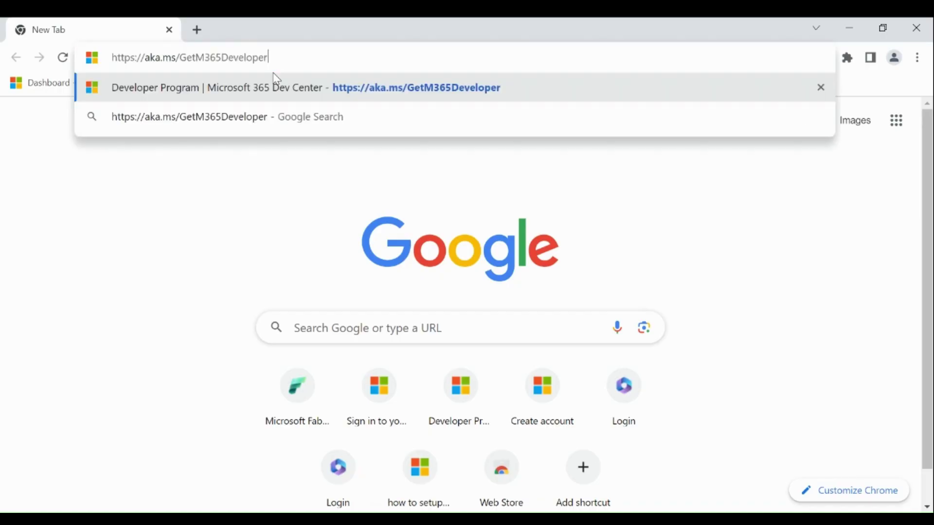
left_click(164, 277)
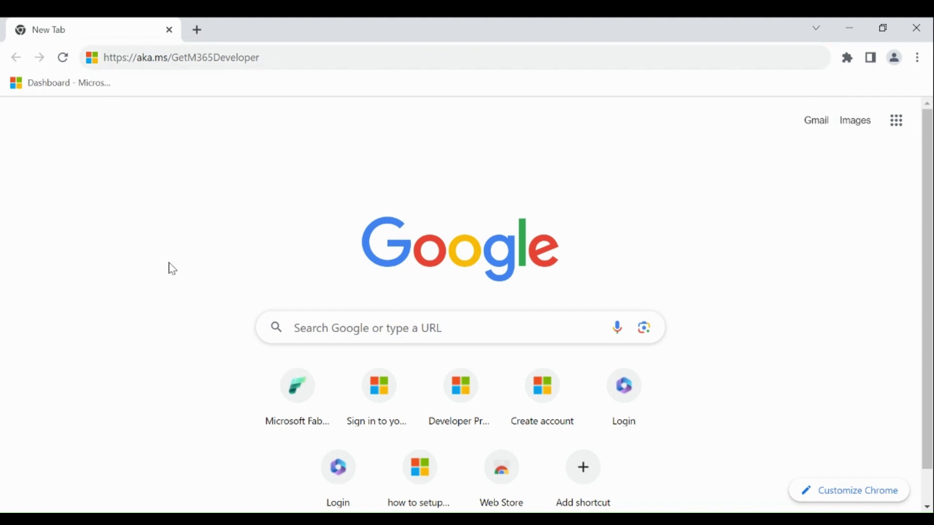
left_click_drag(307, 56, 102, 61)
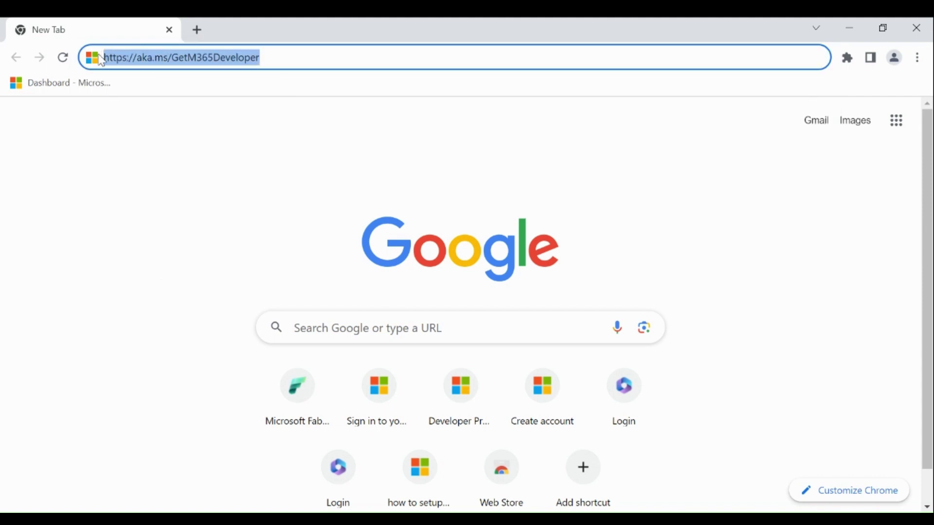
left_click(167, 145)
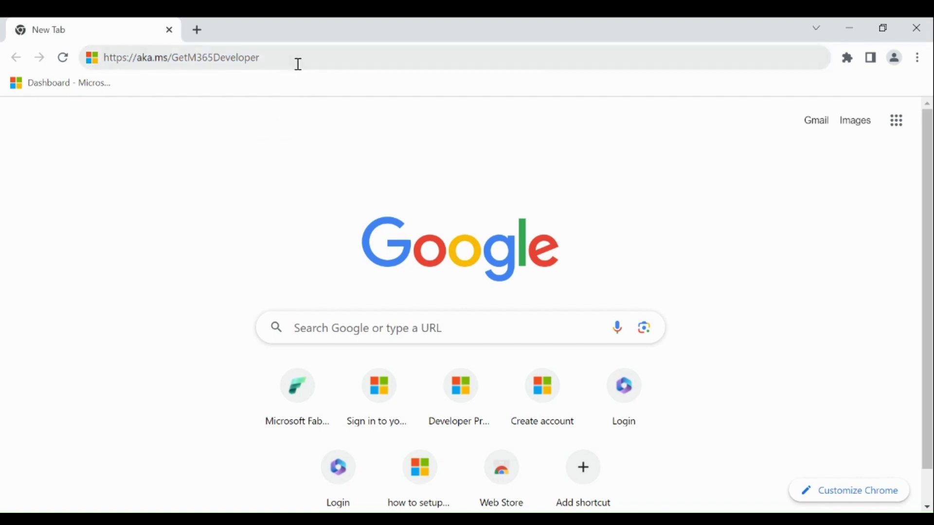
left_click(298, 64)
key("Return")
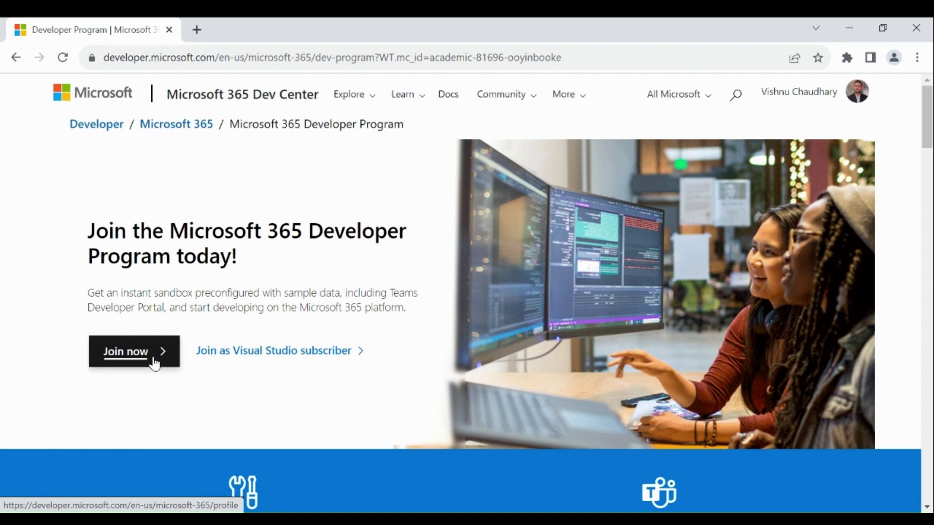
Join the Developer Program, signing in with the Microsoft account e-mail and password.
left_click(155, 362)
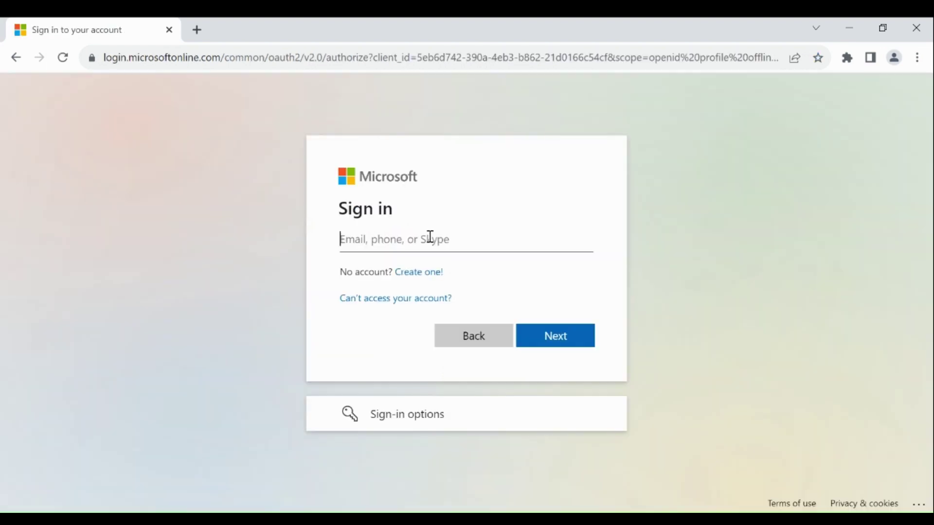
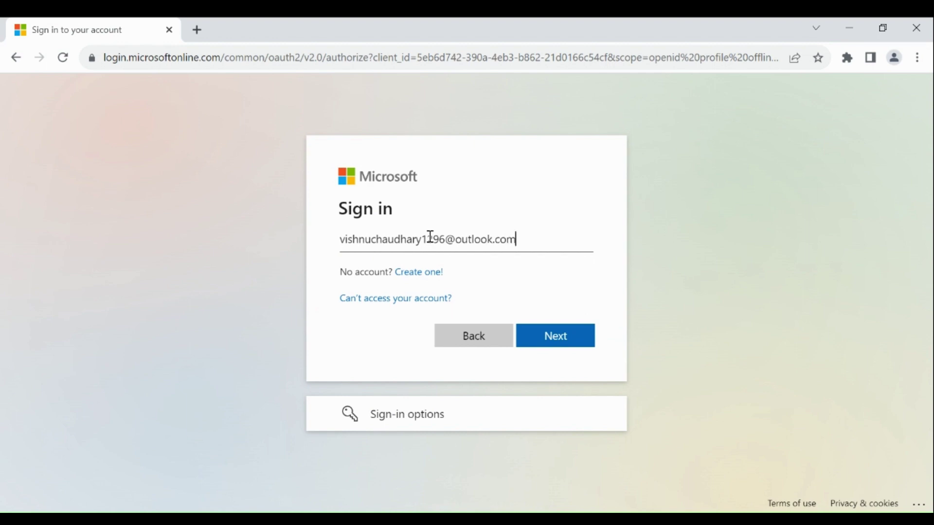
key("Return")
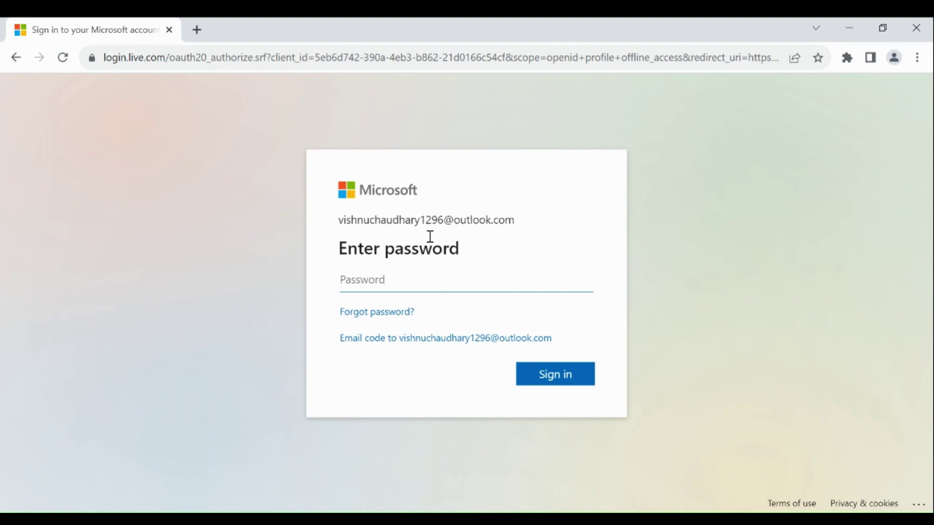
type("•••••••••••••")
Fill in country India, company EY and language English, and accept the program terms.
left_click(565, 384)
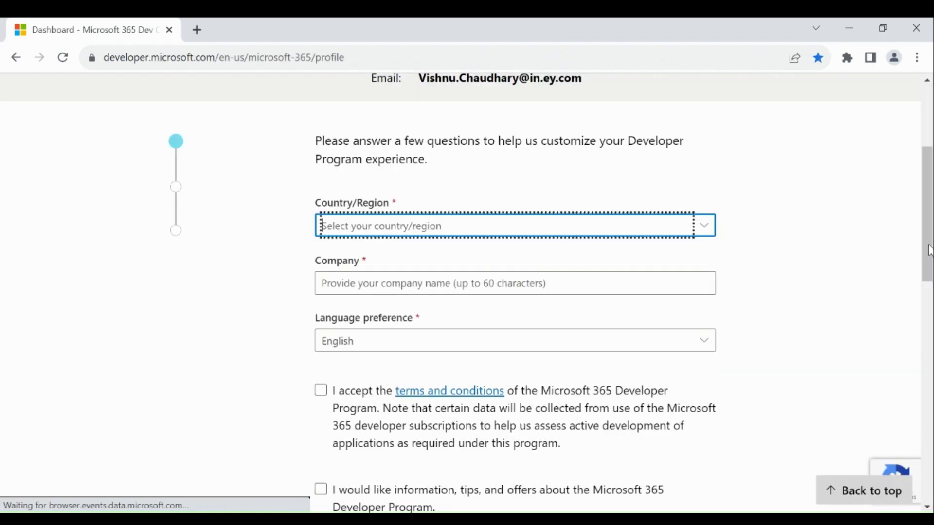
scroll(516, 292, "down", 4)
left_click_drag(930, 282, 930, 227)
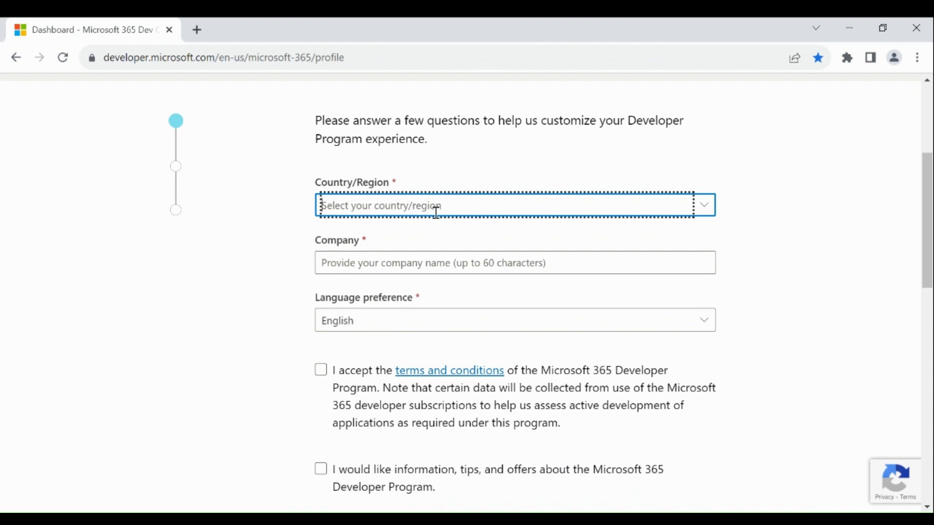
type("India")
key("Return")
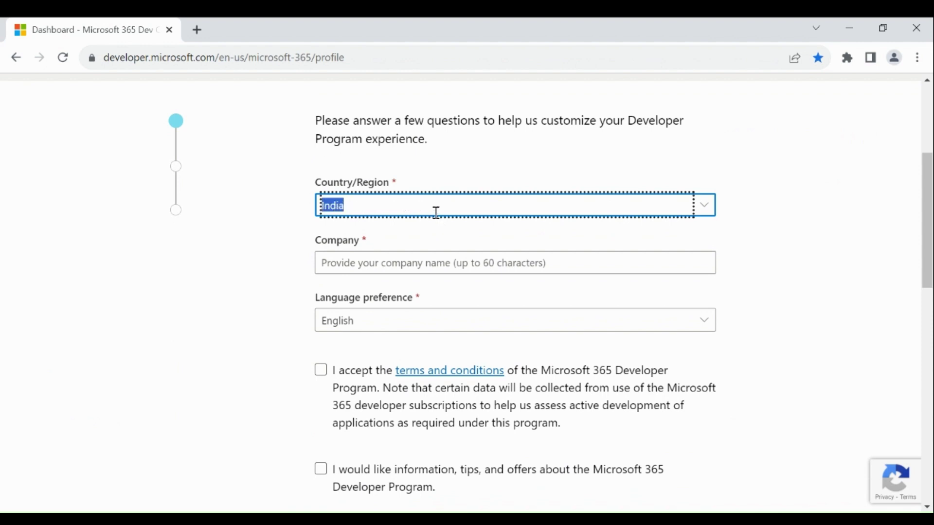
left_click(413, 267)
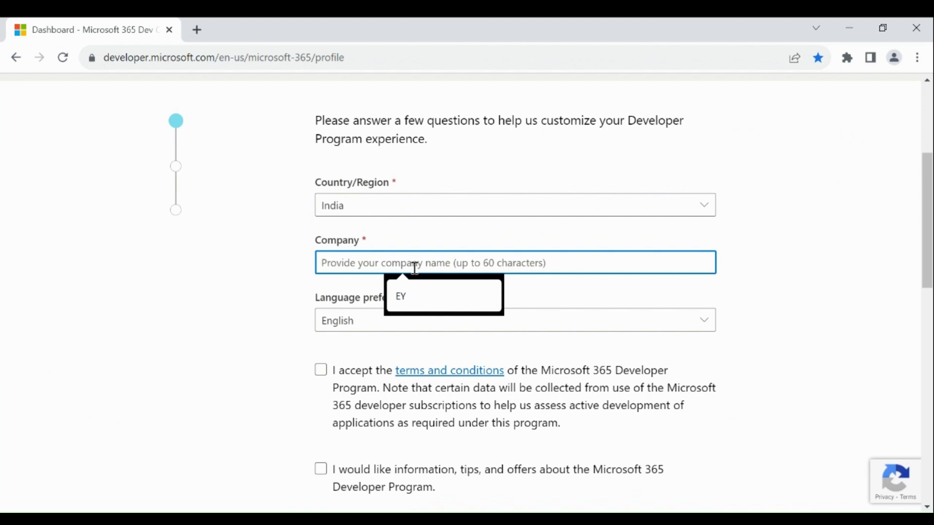
left_click(411, 297)
left_click(401, 316)
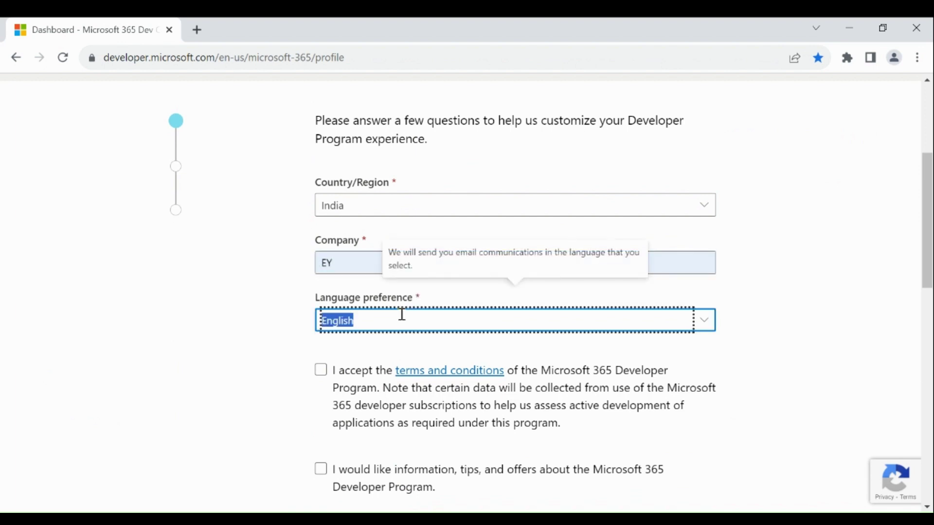
left_click(402, 321)
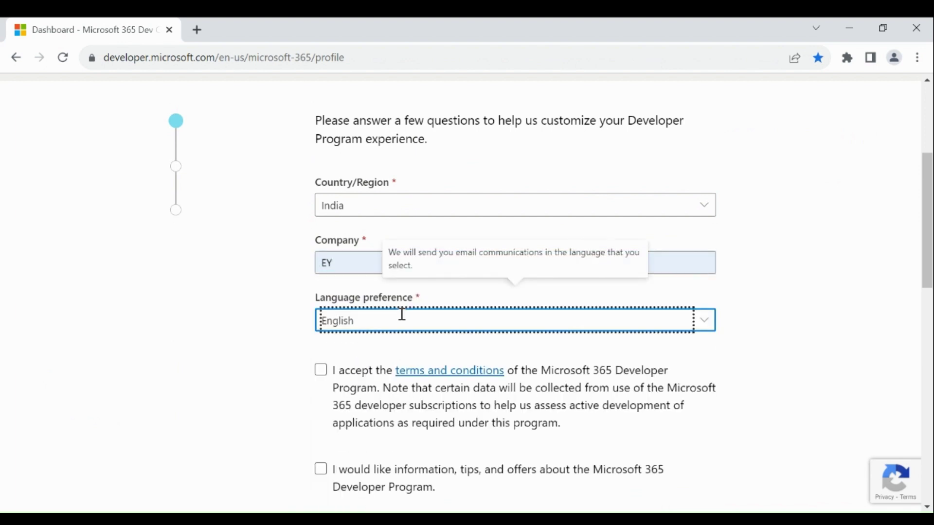
left_click(322, 372)
scroll(350, 370, "down", 5)
left_click(357, 355)
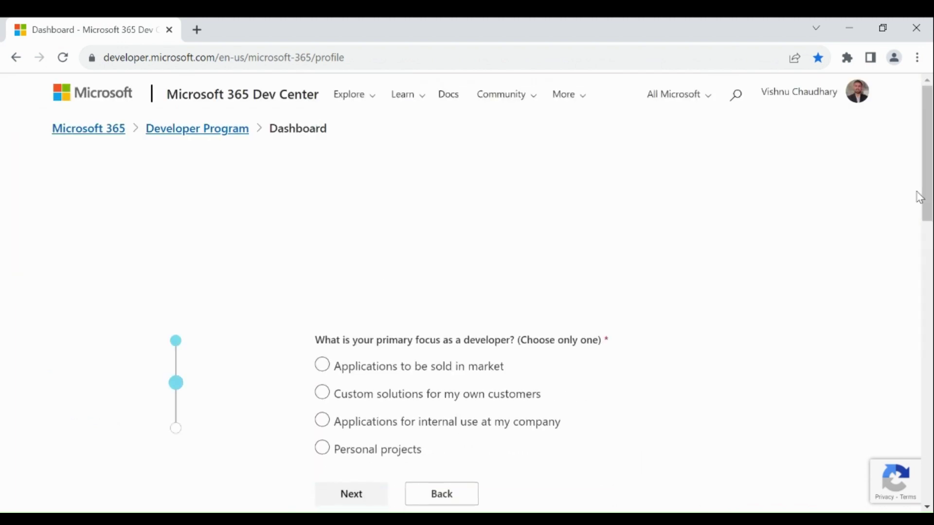
Choose Personal projects as the focus with Power Platform and Microsoft identity platform interests, then save.
left_click_drag(930, 188, 931, 227)
left_click(395, 335)
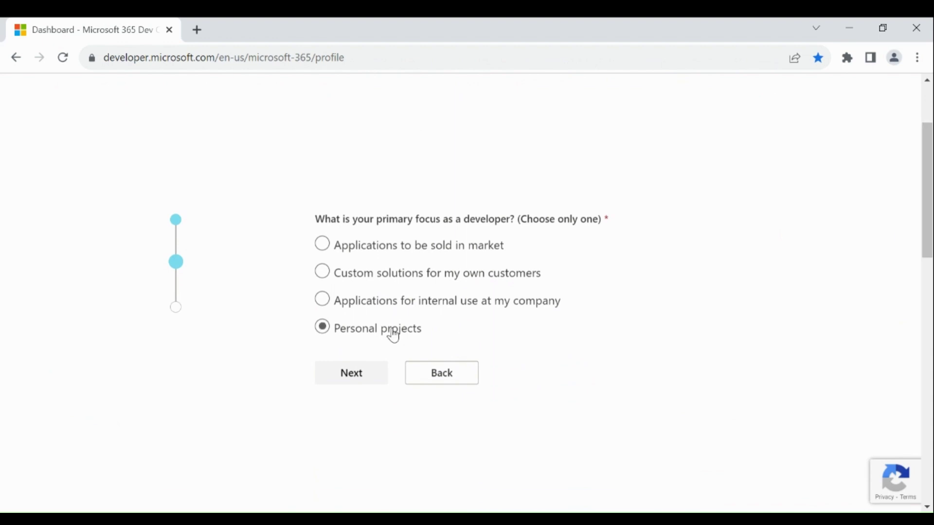
left_click(358, 375)
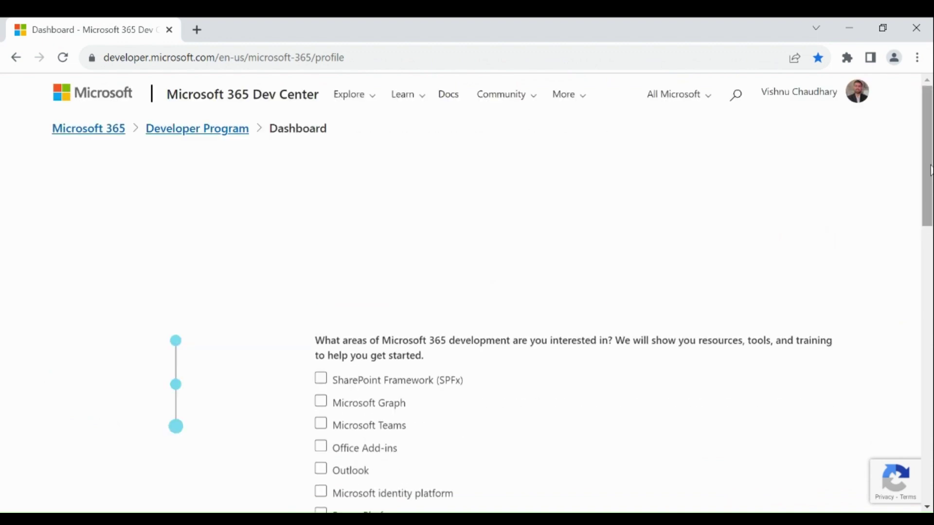
scroll(370, 355, "down", 3)
left_click(377, 340)
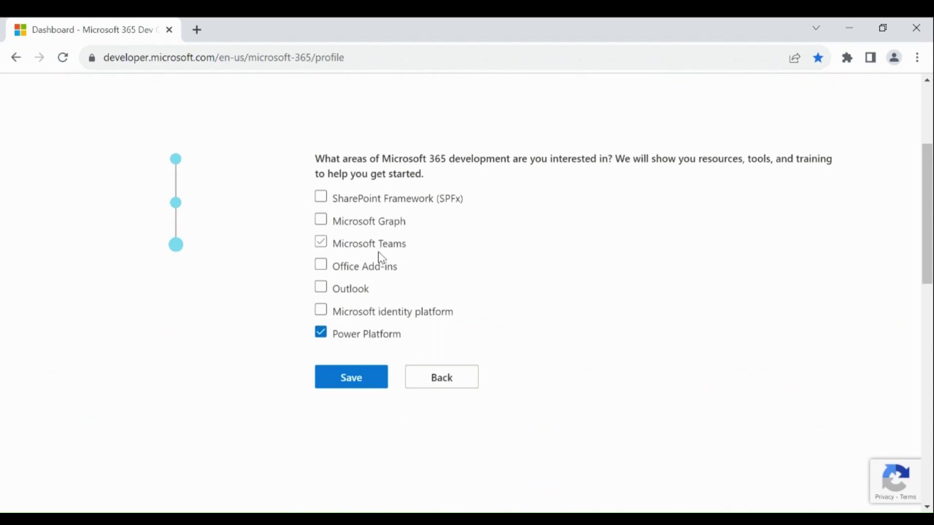
left_click(367, 314)
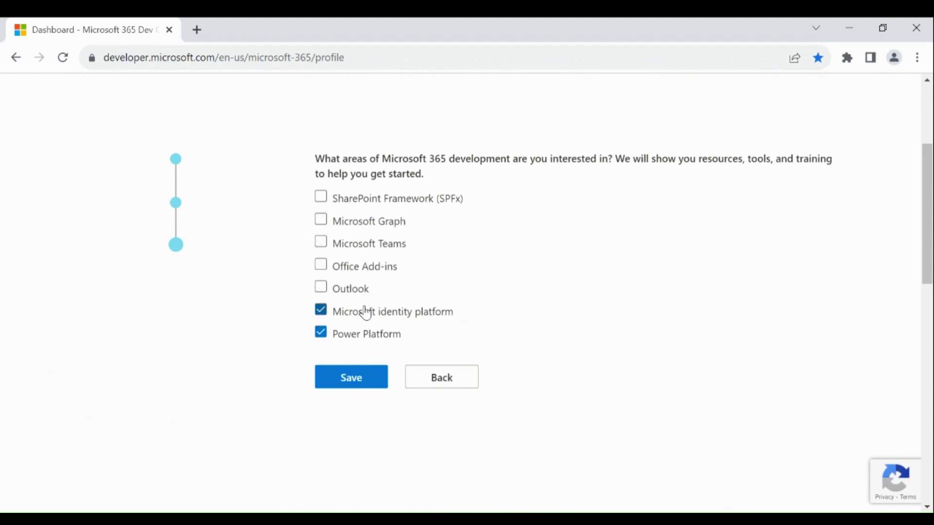
left_click(361, 380)
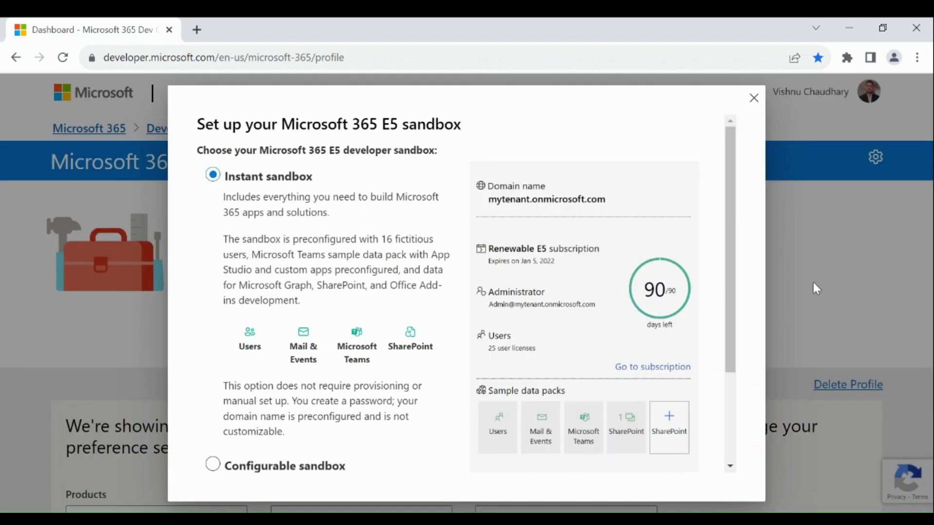
Choose the configurable sandbox option and proceed to the account setup form.
scroll(224, 341, "down", 3)
left_click(225, 345)
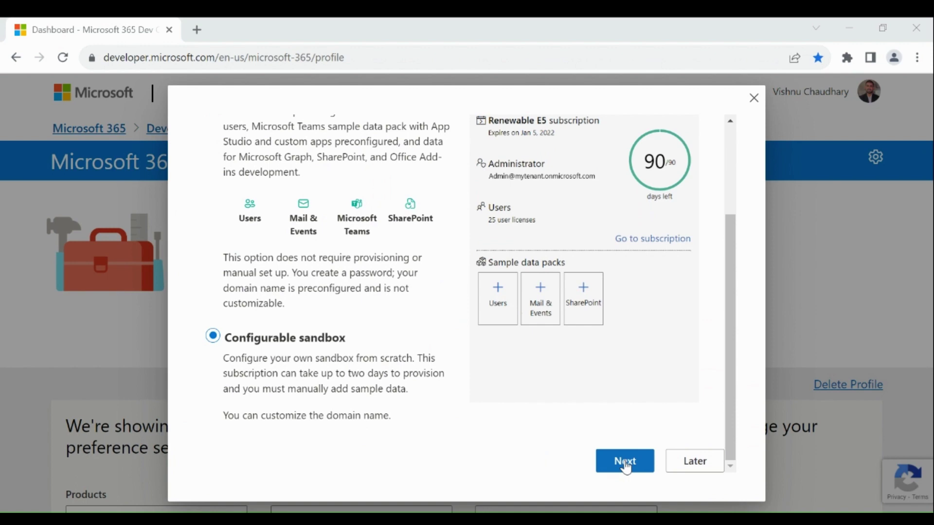
left_click(626, 466)
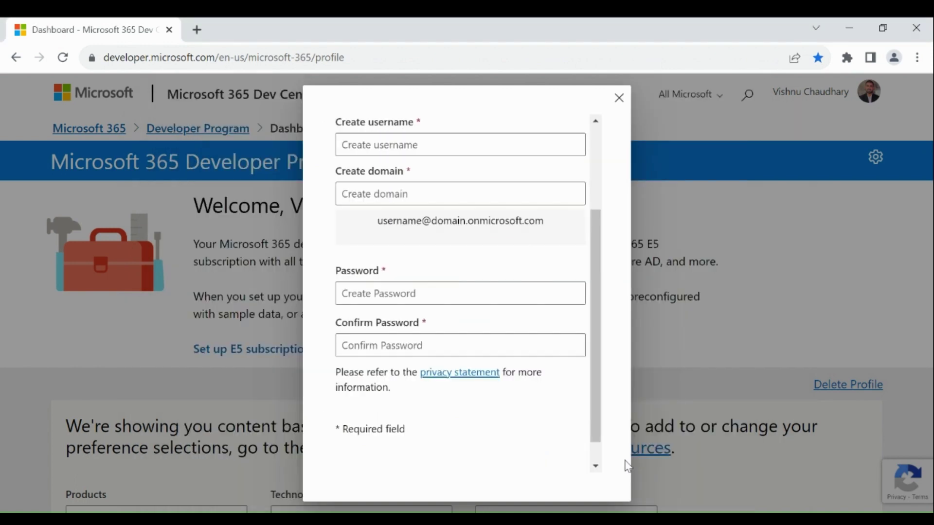
scroll(602, 165, "up", 3)
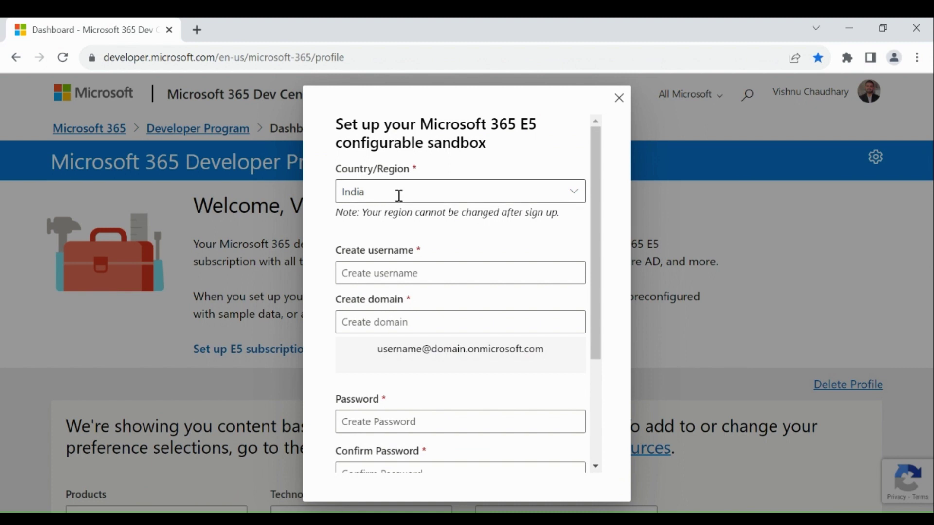
Enter the sandbox admin username, domain name and password, then continue.
left_click(372, 271)
type("vishnu")
key("Tab")
type("eyvishnu")
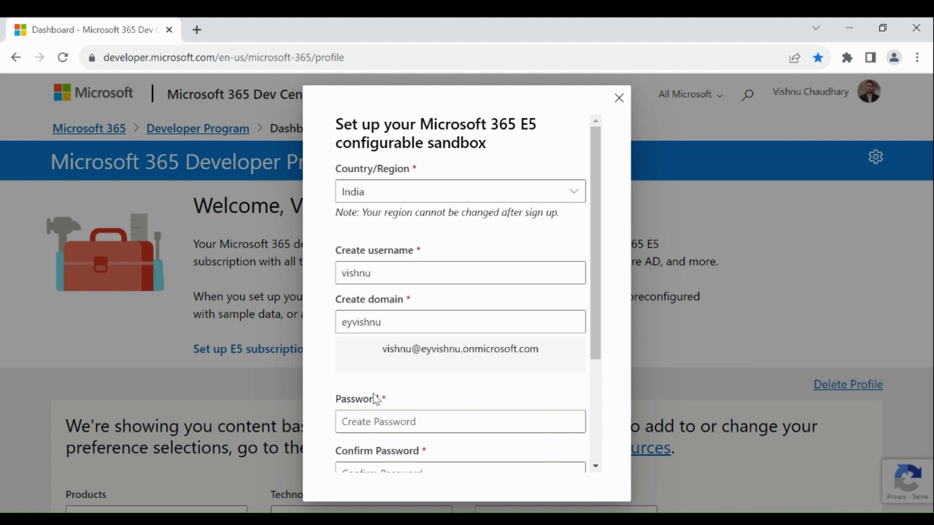
left_click(433, 322)
left_click_drag(433, 322, 341, 330)
left_click(439, 383)
left_click_drag(602, 335, 597, 401)
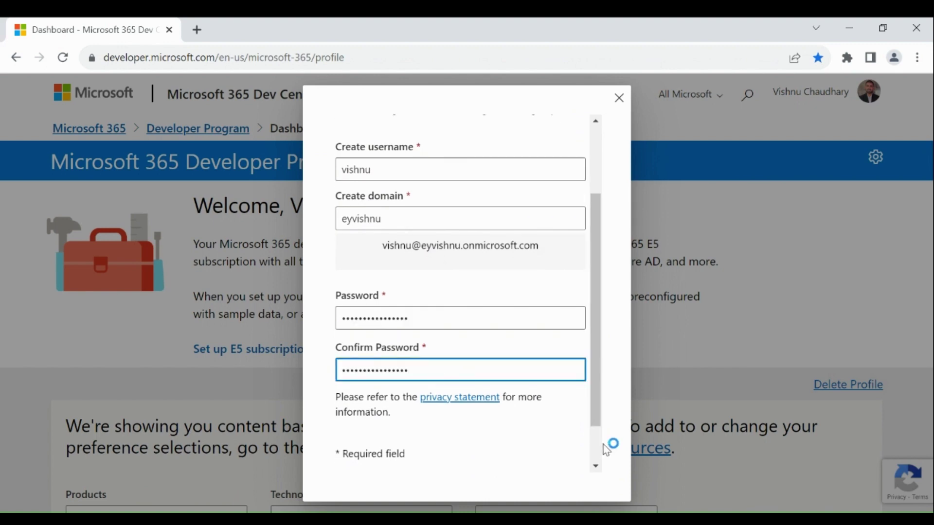
scroll(598, 450, "down", 1)
left_click(493, 468)
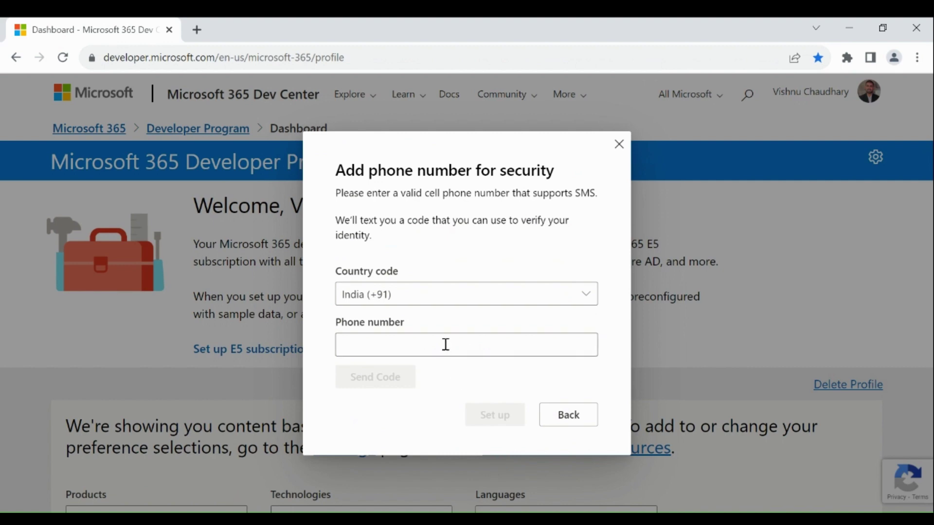
Enter the security phone number for sandbox verification.
left_click(445, 345)
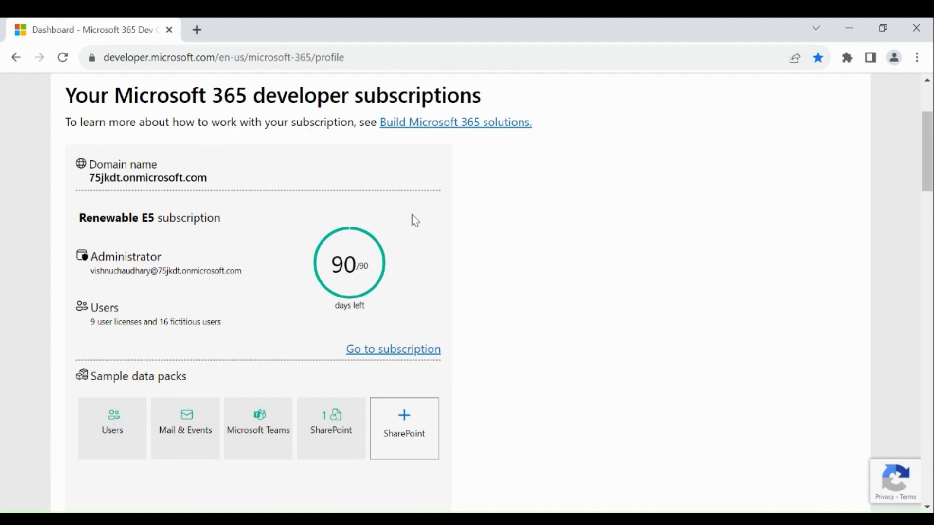
Go to app.fabric.microsoft.com in a new browser tab.
key("ctrl+t")
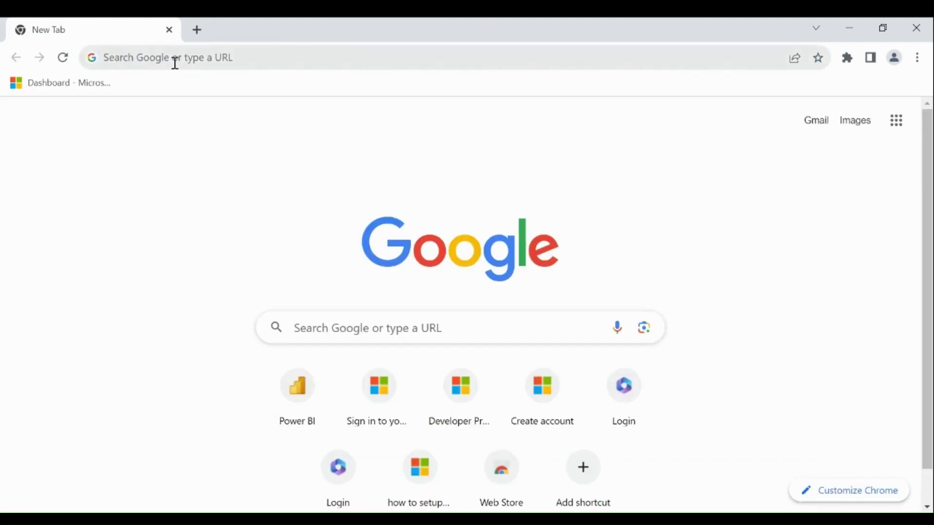
left_click(175, 61)
type("app")
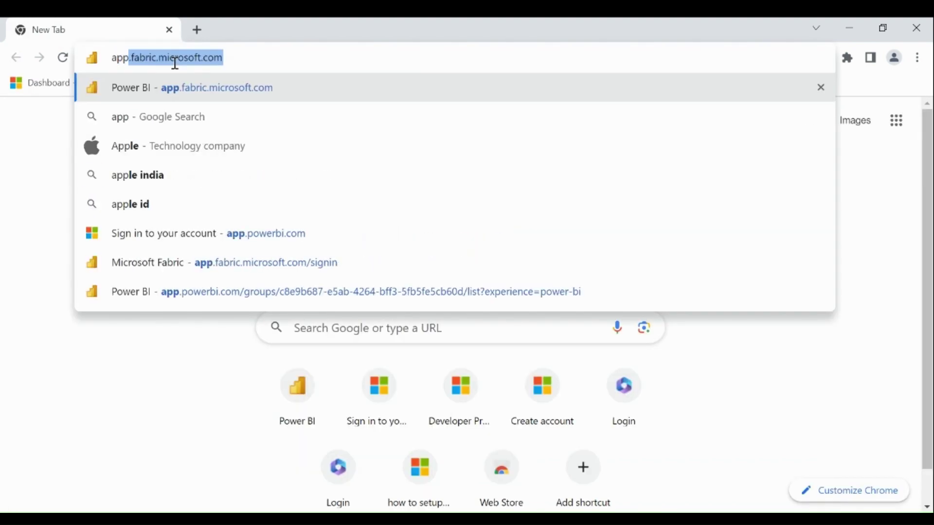
left_click(175, 64)
left_click(36, 127)
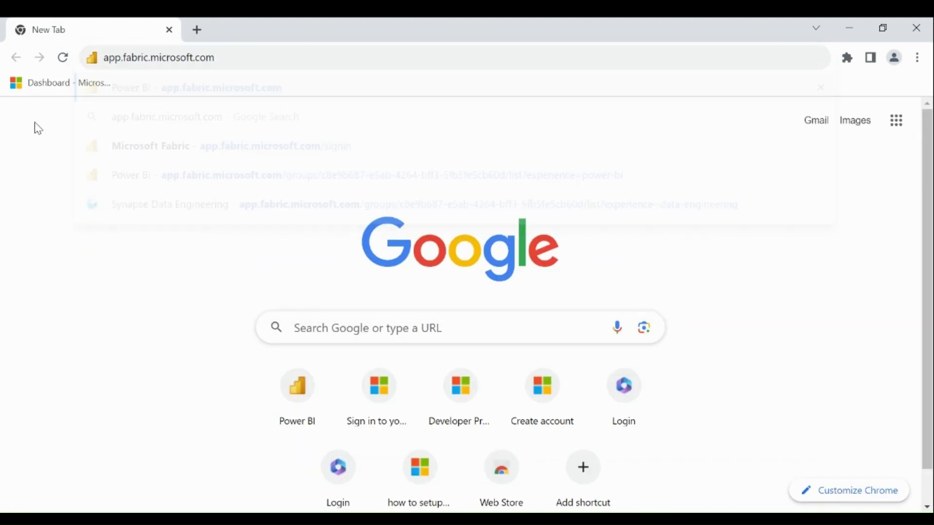
left_click(267, 56)
left_click_drag(268, 56, 84, 56)
left_click(311, 58)
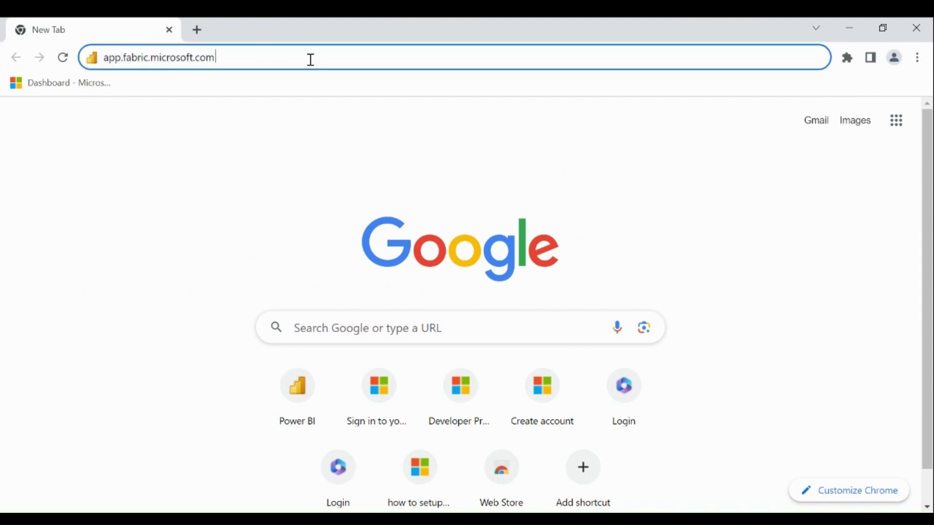
key("Return")
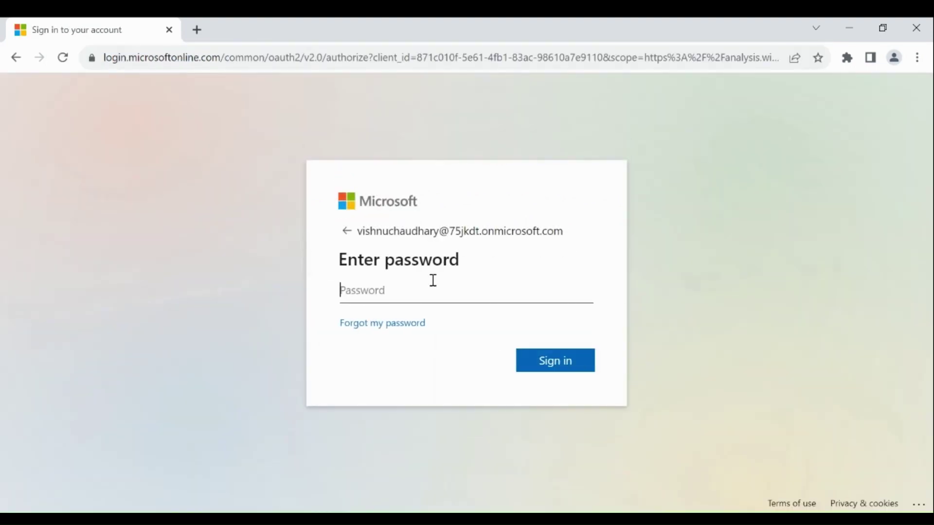
Sign in with the sandbox account password and postpone the authenticator setup.
key("ctrl+v")
key("Return")
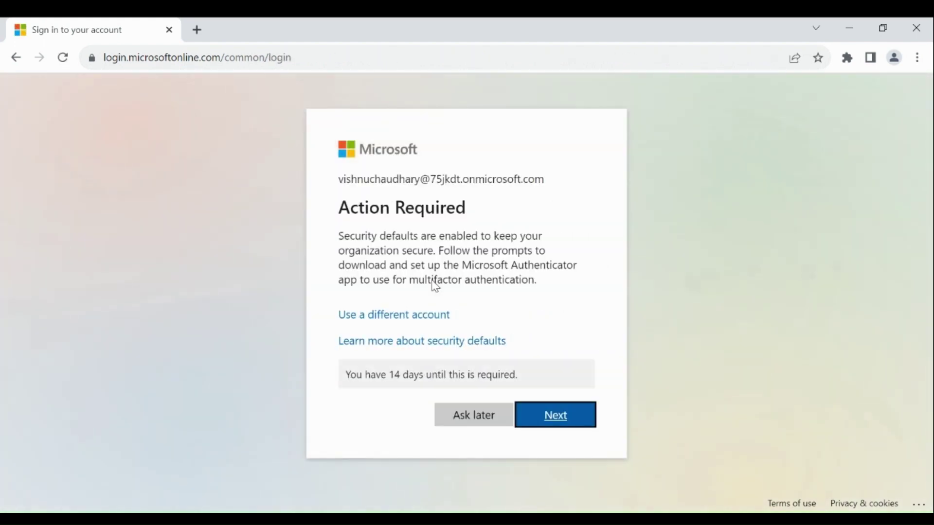
left_click(469, 415)
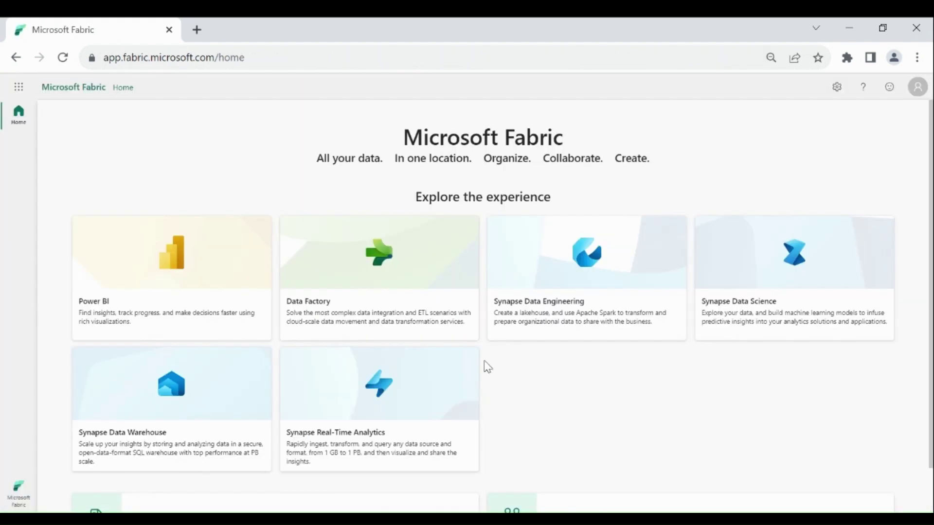
Start the free Fabric trial and confirm it shows 59 days remaining.
left_click(918, 88)
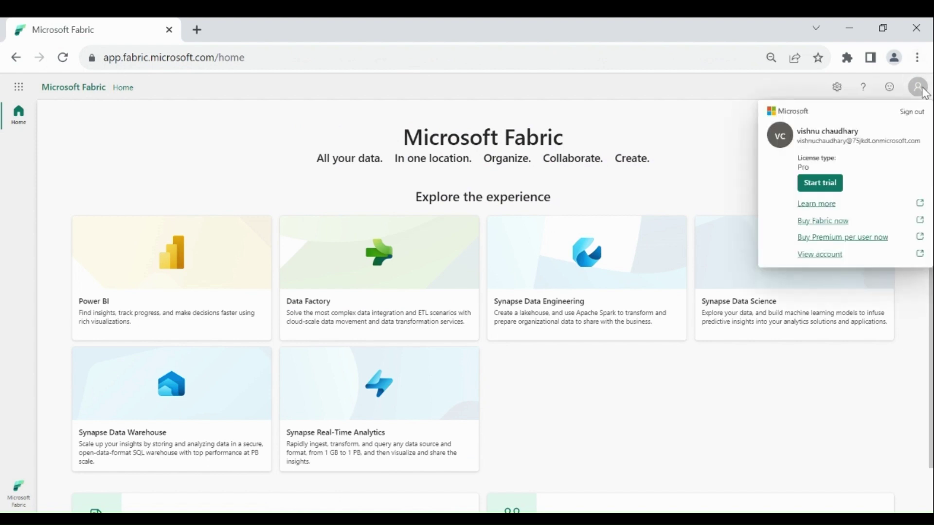
left_click(832, 190)
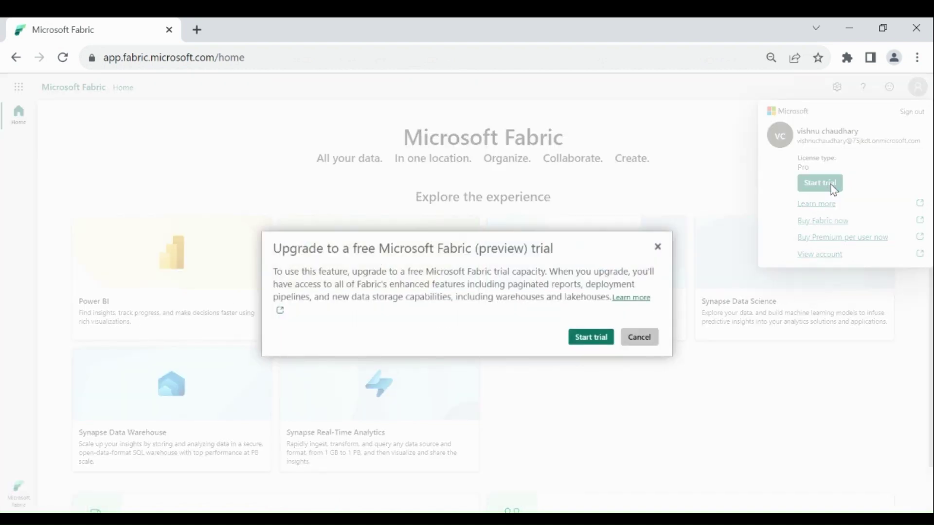
left_click(592, 338)
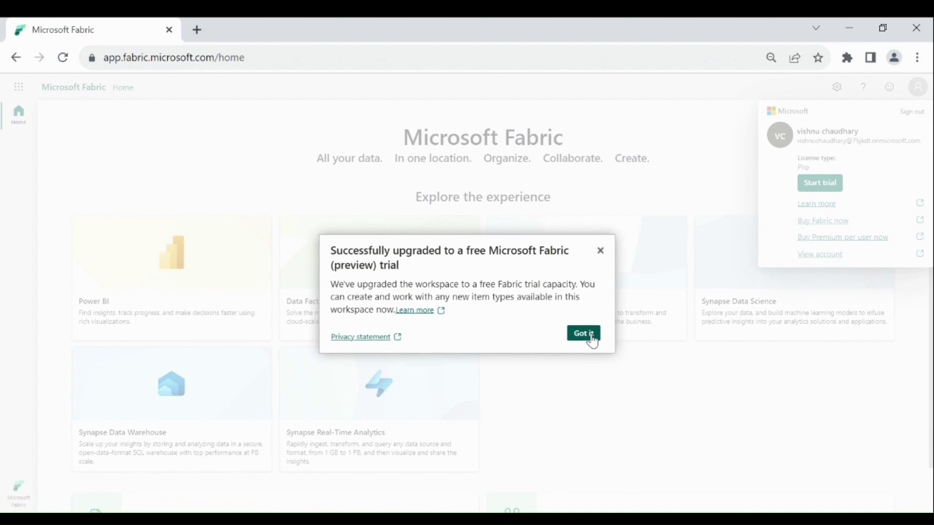
left_click(591, 340)
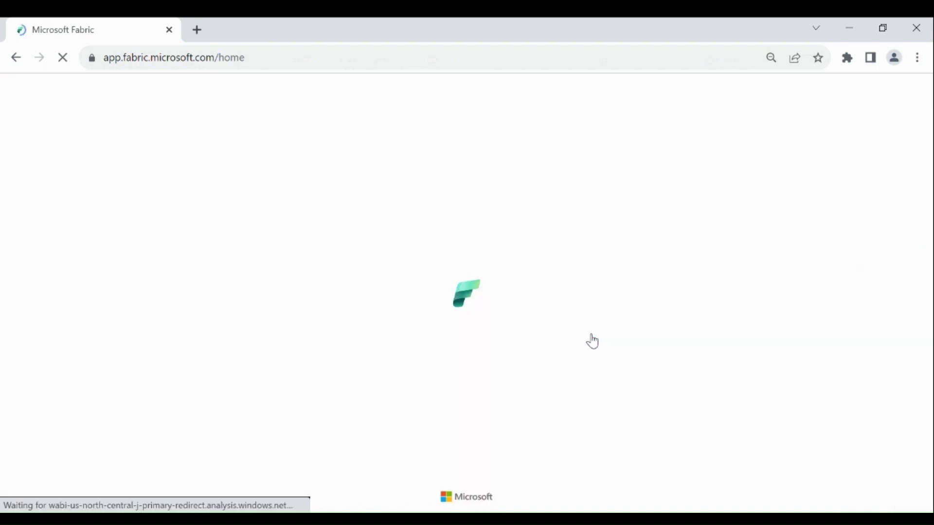
left_click(917, 87)
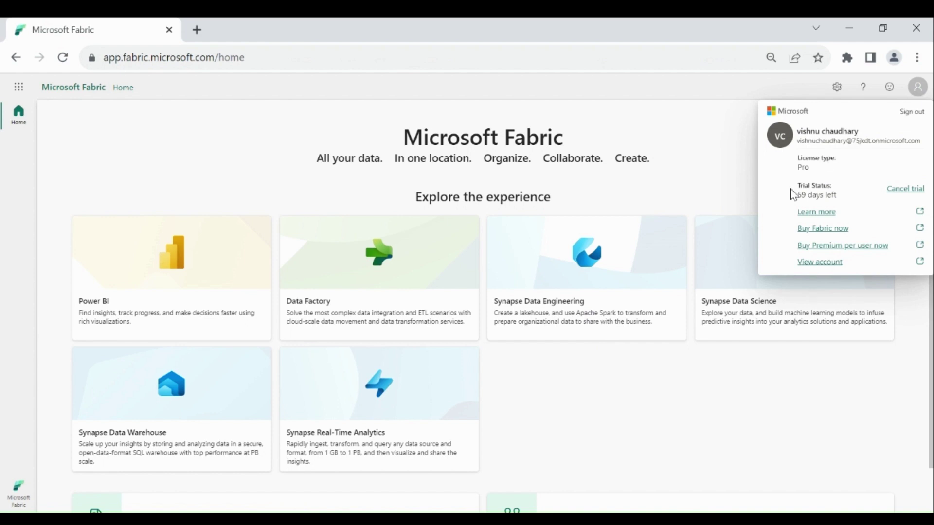
left_click_drag(793, 194, 842, 198)
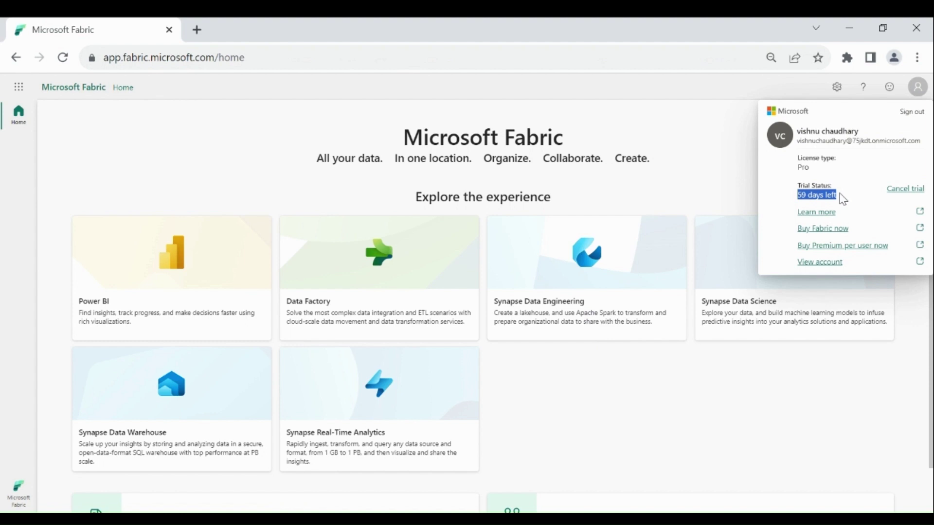
key("Escape")
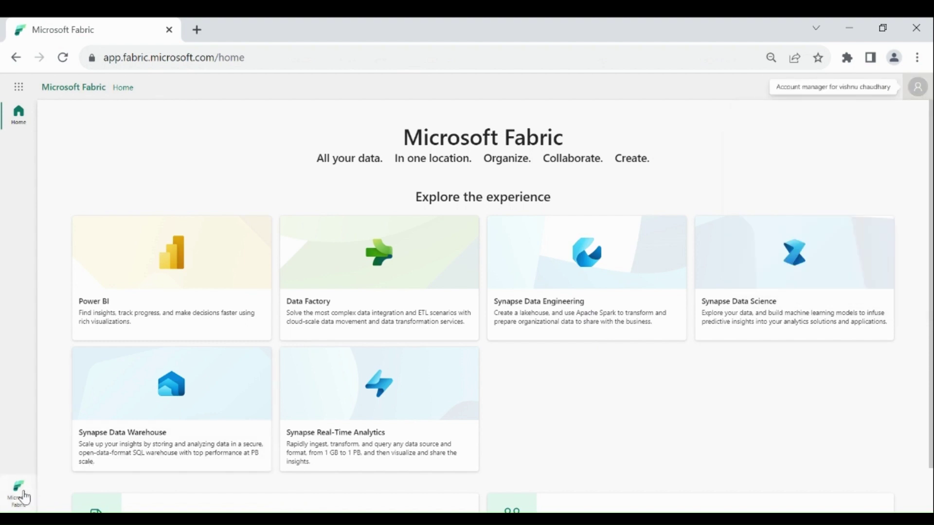
Switch to the Data Engineering experience and dismiss the new-look tip.
left_click(18, 489)
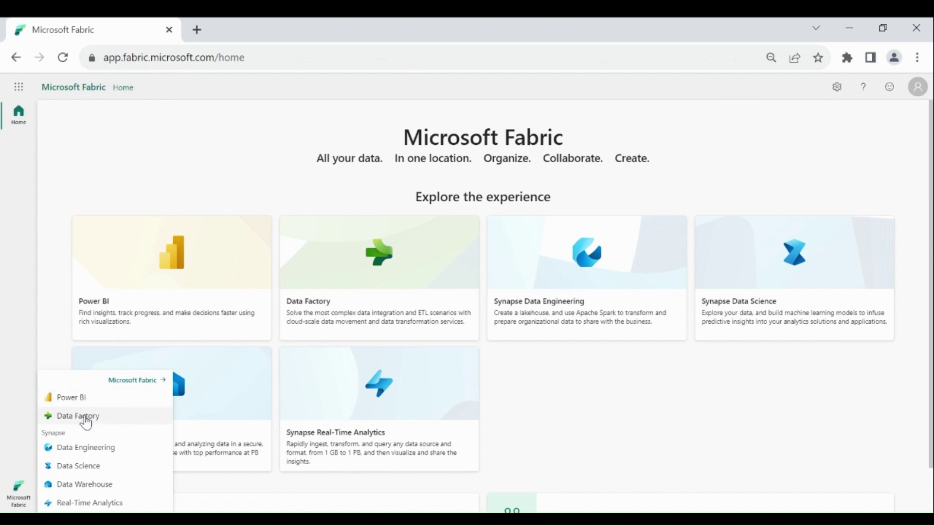
left_click(81, 449)
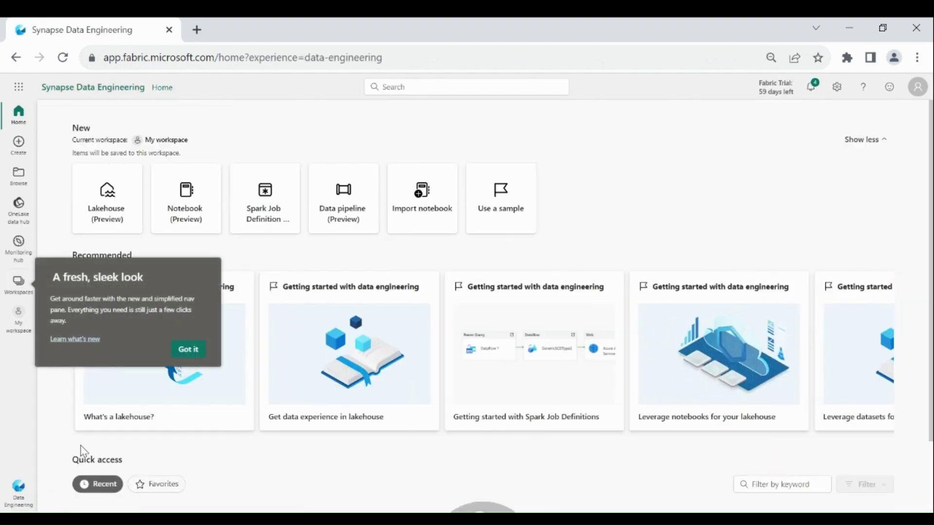
left_click(188, 350)
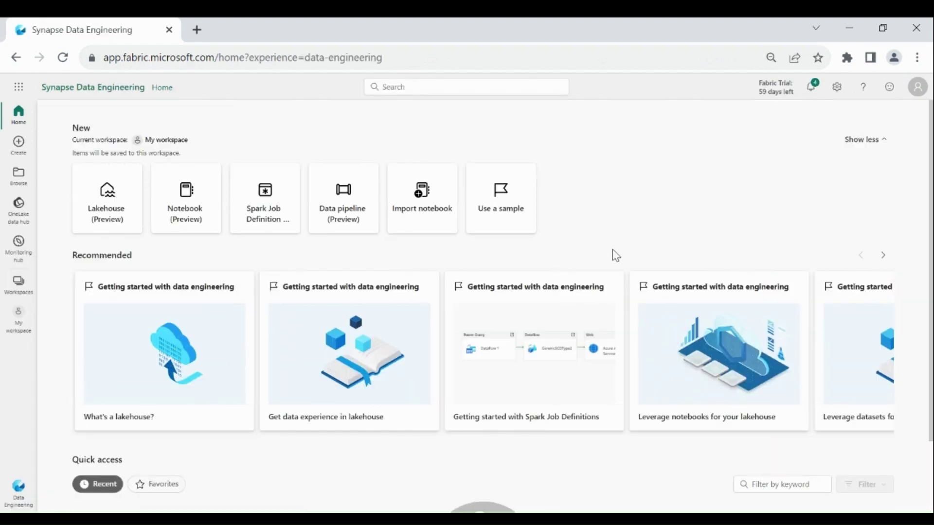